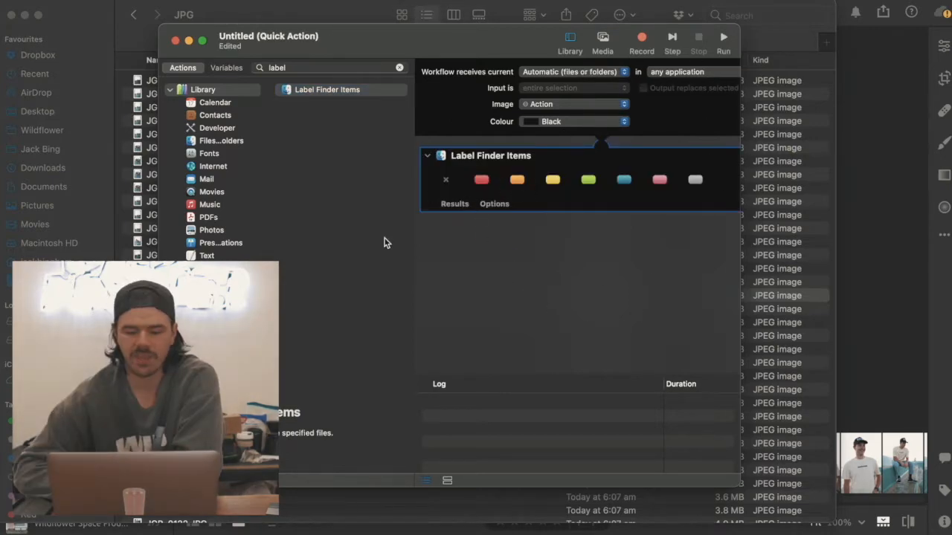
Step: Configure the quick action to receive files or folders in Finder and set its Label Finder Items colour to orange
{"action": "left_click", "coordinate": [583, 73]}
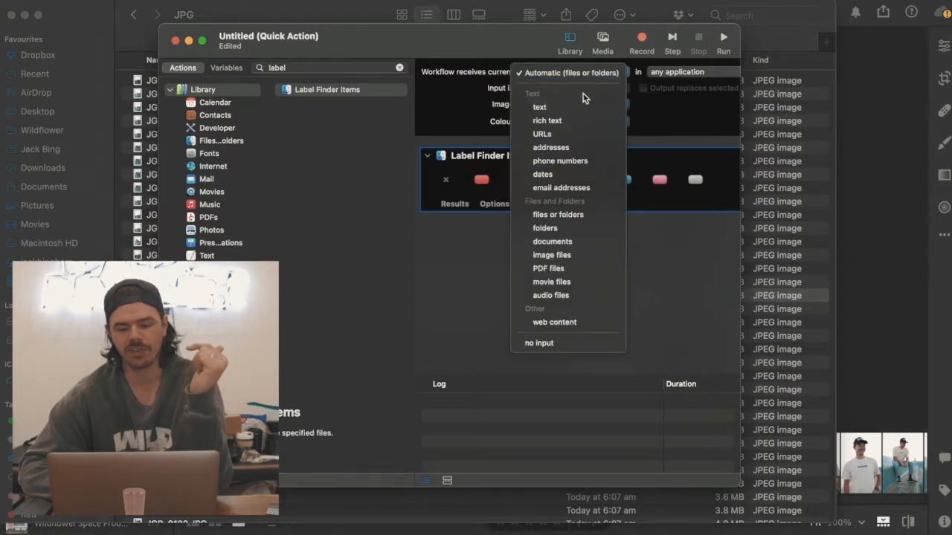
{"action": "left_click", "coordinate": [562, 215]}
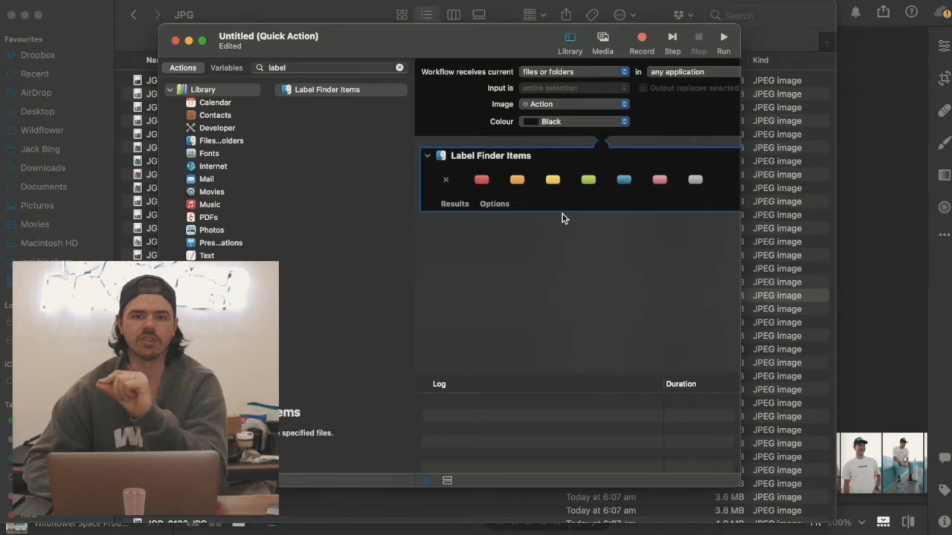
{"action": "left_click", "coordinate": [677, 73]}
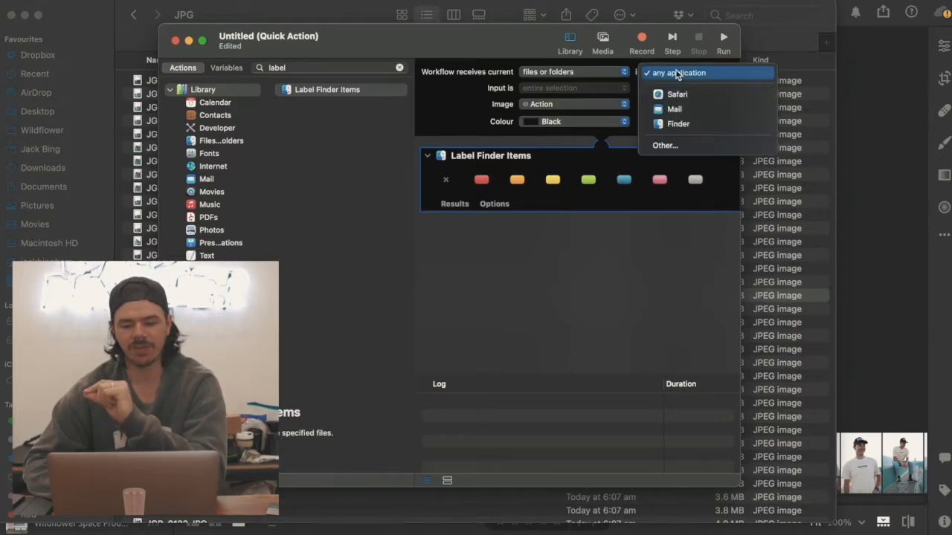
{"action": "left_click", "coordinate": [678, 123]}
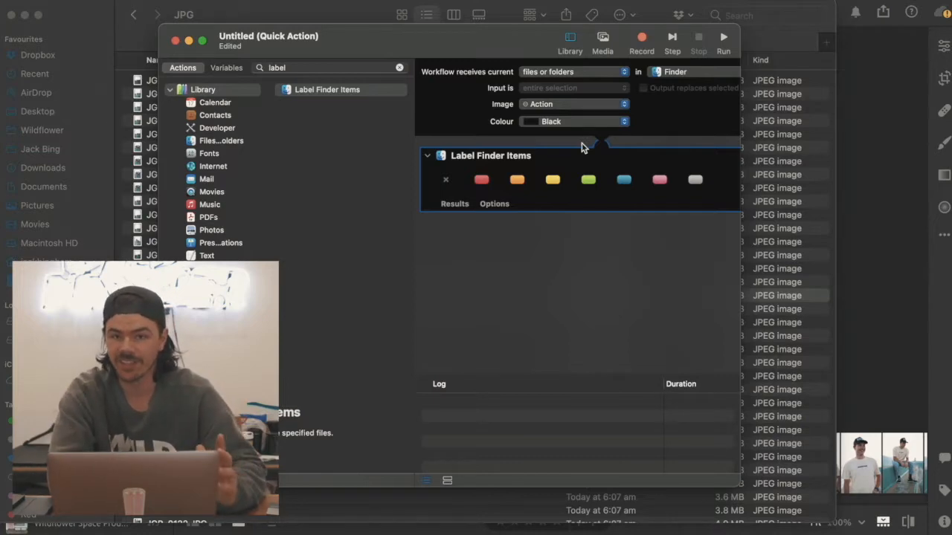
{"action": "left_click", "coordinate": [518, 181]}
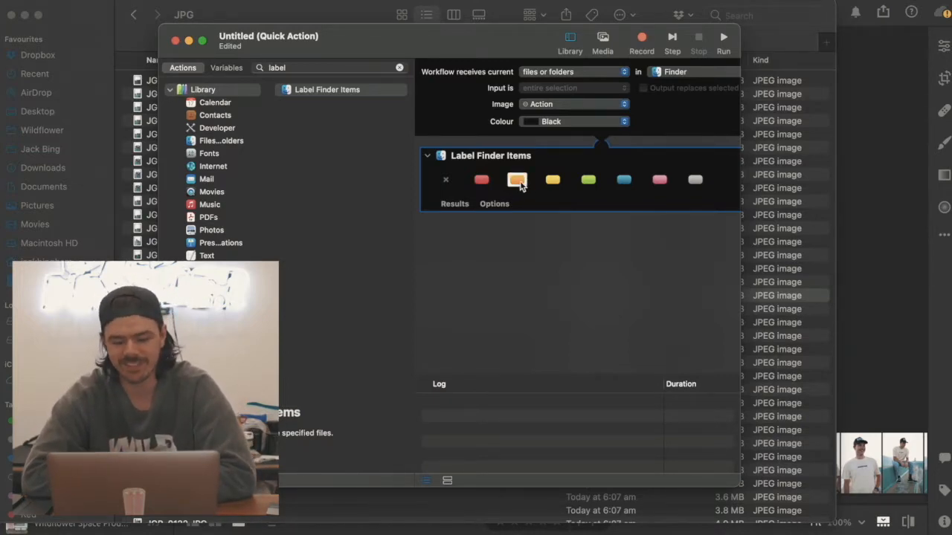
Step: Save the quick action as "Orange Tag"
{"action": "left_click", "coordinate": [92, 1]}
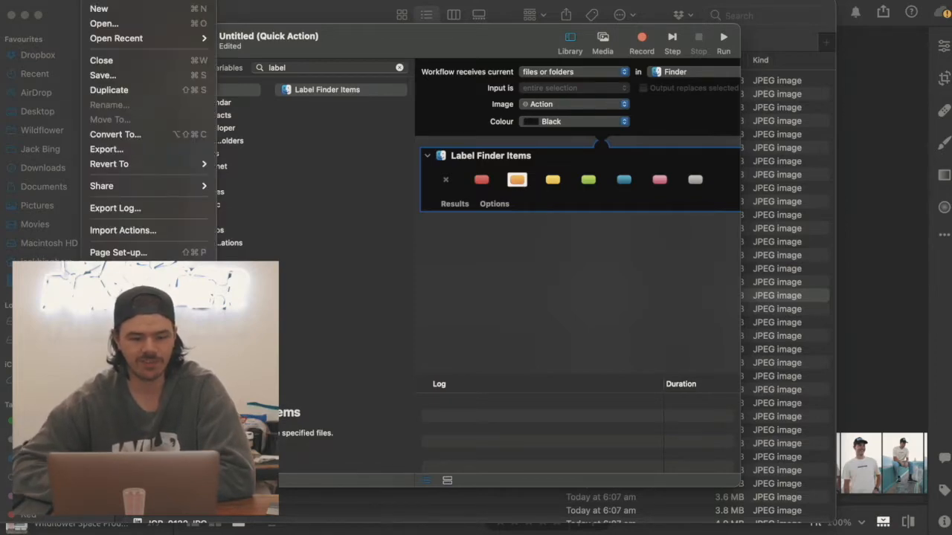
{"action": "left_click", "coordinate": [131, 76]}
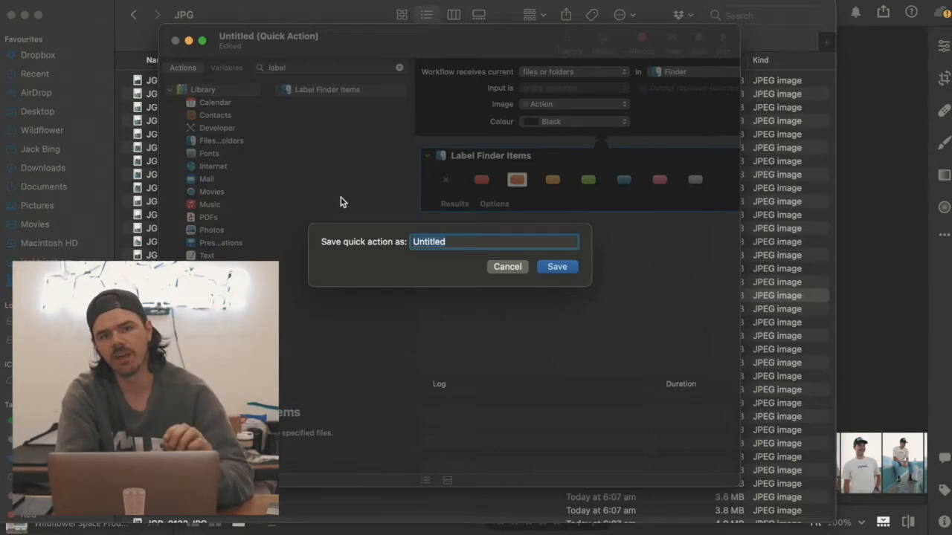
{"action": "type", "text": "Ora"}
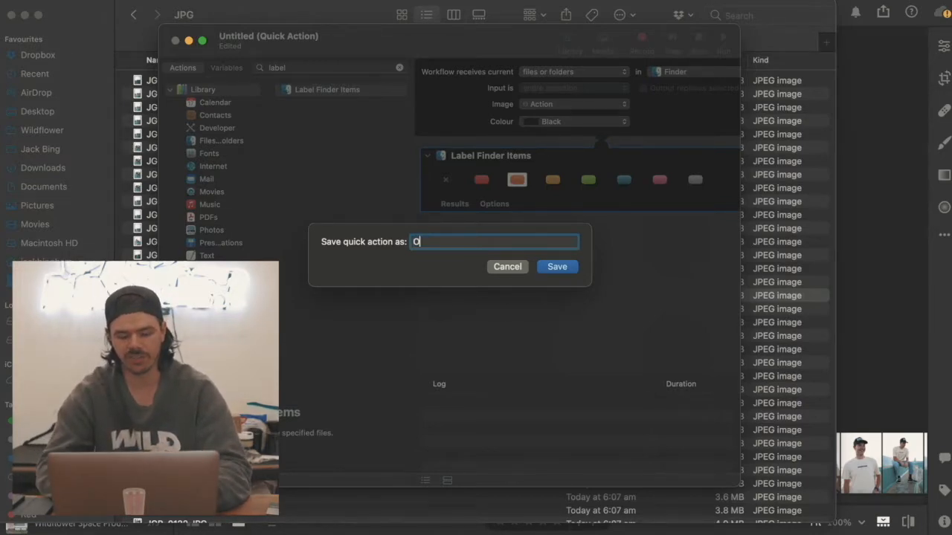
{"action": "type", "text": "nge Tag"}
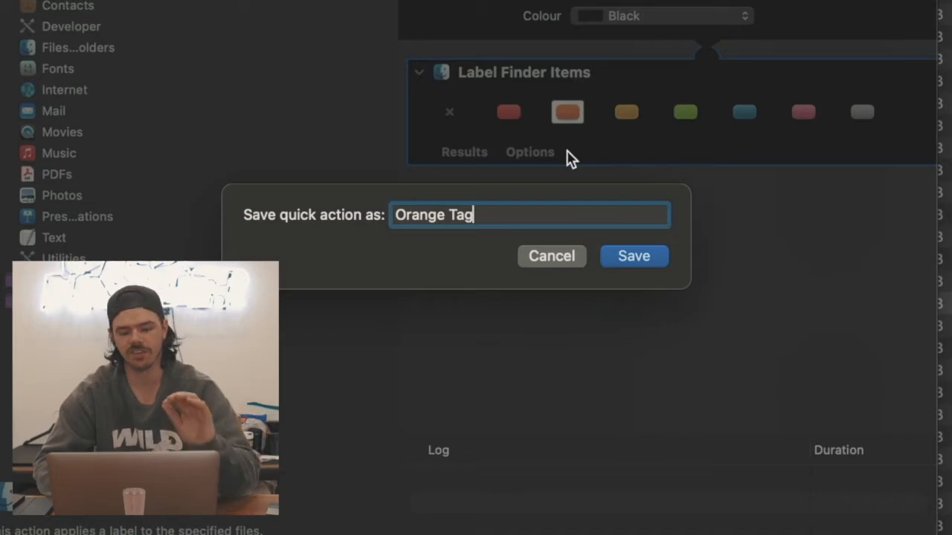
{"action": "left_click", "coordinate": [628, 256]}
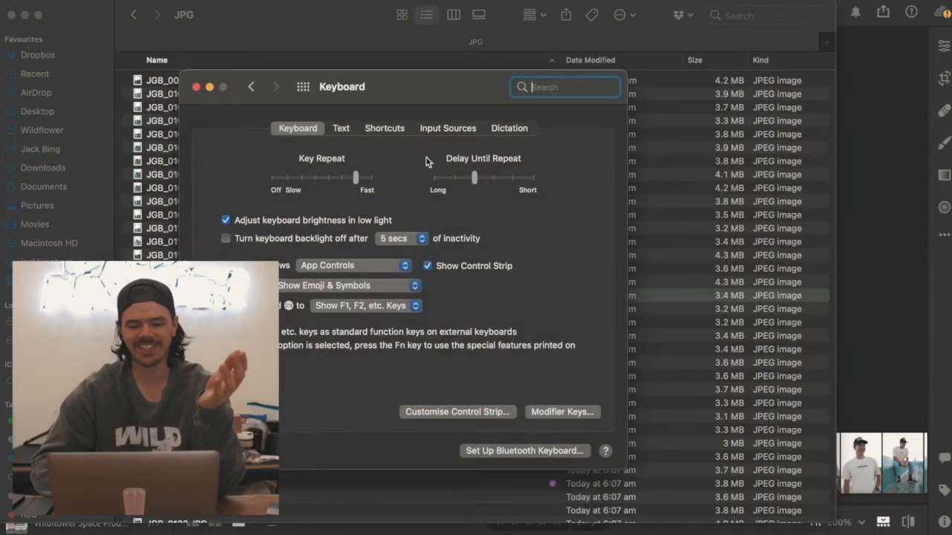
Step: Add a Finder app shortcut for the "Orange Tag" command with the key combination Option+Command+Z, and close the keyboard preferences
{"action": "left_click", "coordinate": [396, 129]}
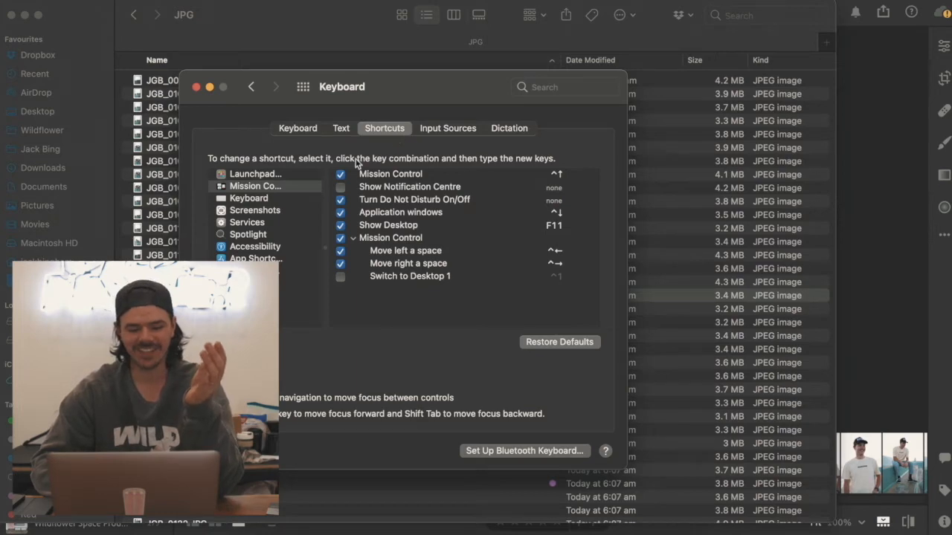
{"action": "left_click", "coordinate": [253, 258]}
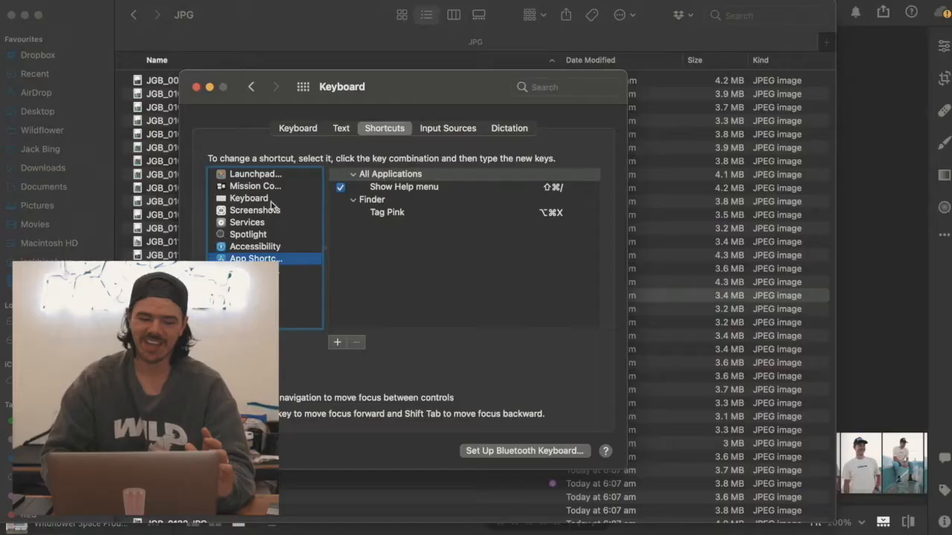
{"action": "left_click", "coordinate": [373, 202]}
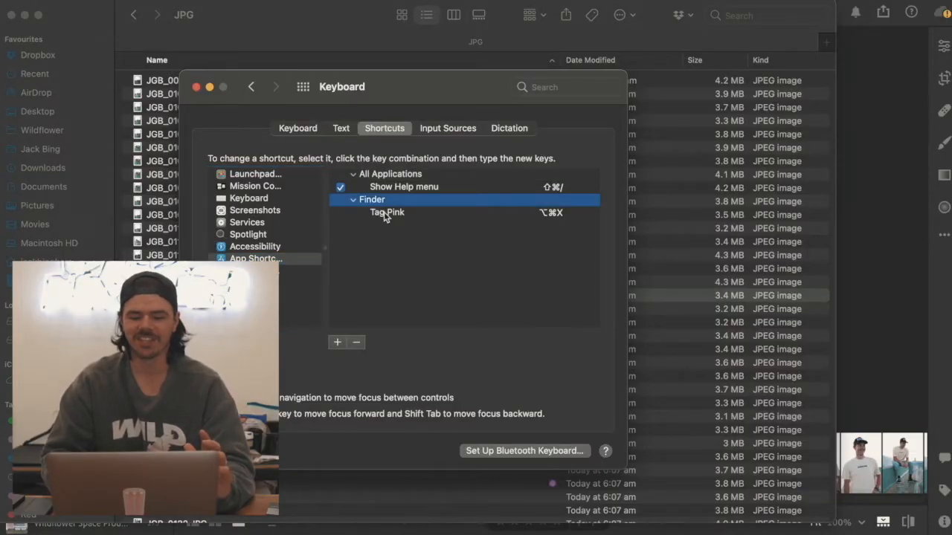
{"action": "left_click", "coordinate": [337, 343]}
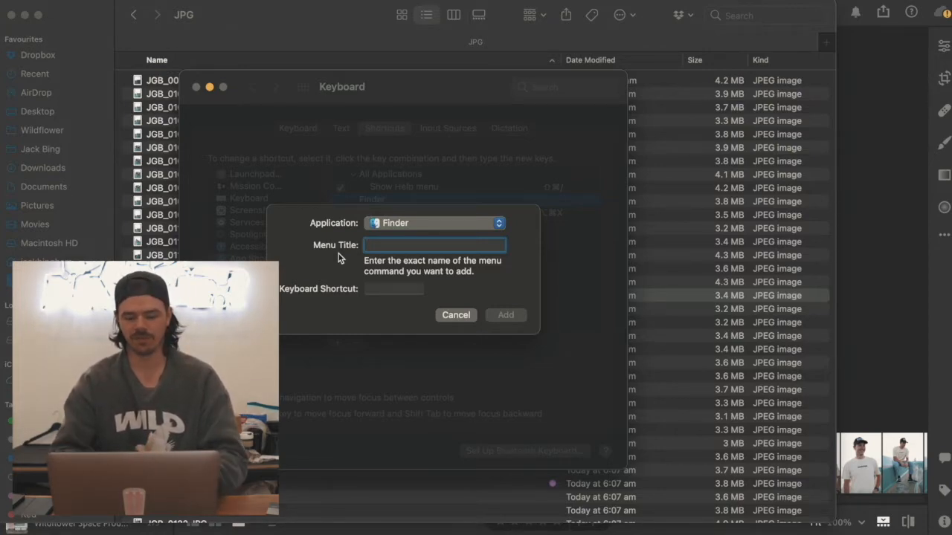
{"action": "type", "text": "Orange"}
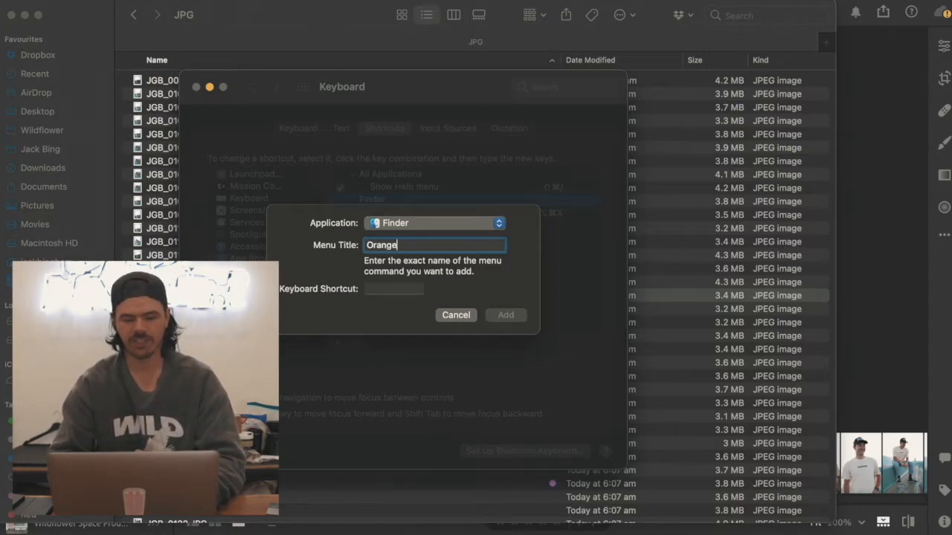
{"action": "type", "text": " Tag"}
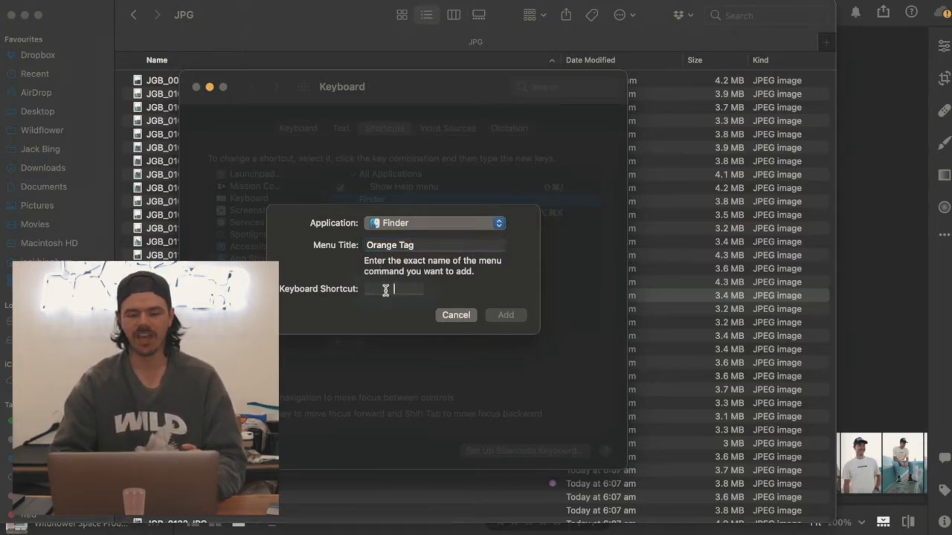
{"action": "left_click", "coordinate": [385, 289]}
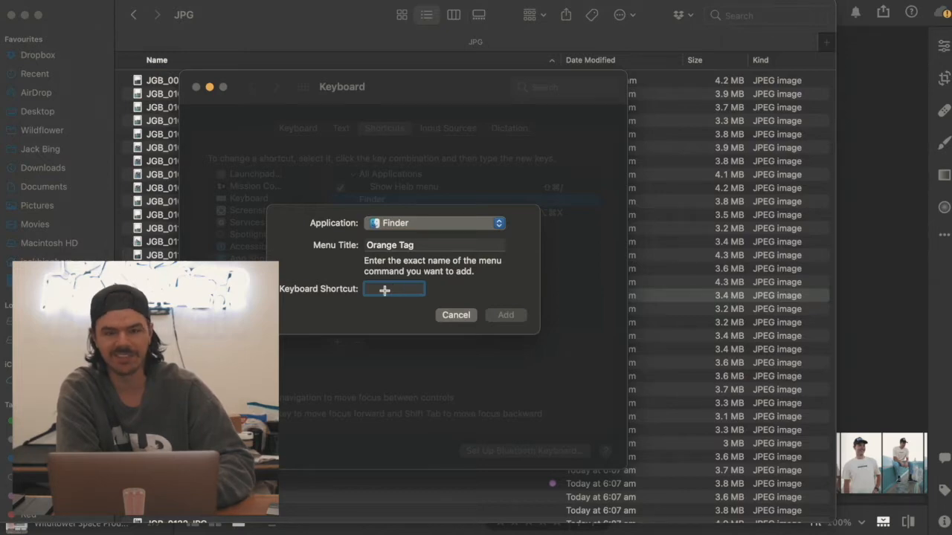
{"action": "key", "text": "alt+super+x"}
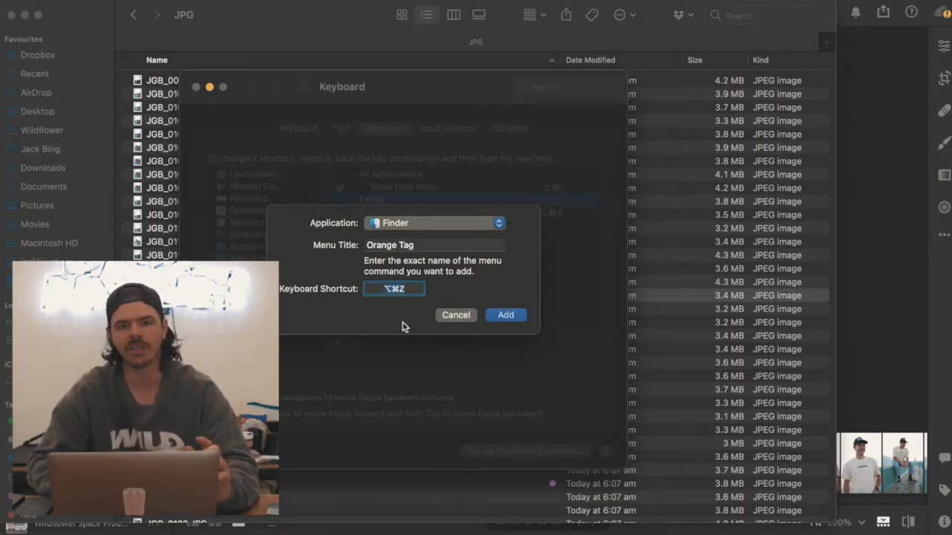
{"action": "left_click", "coordinate": [500, 315]}
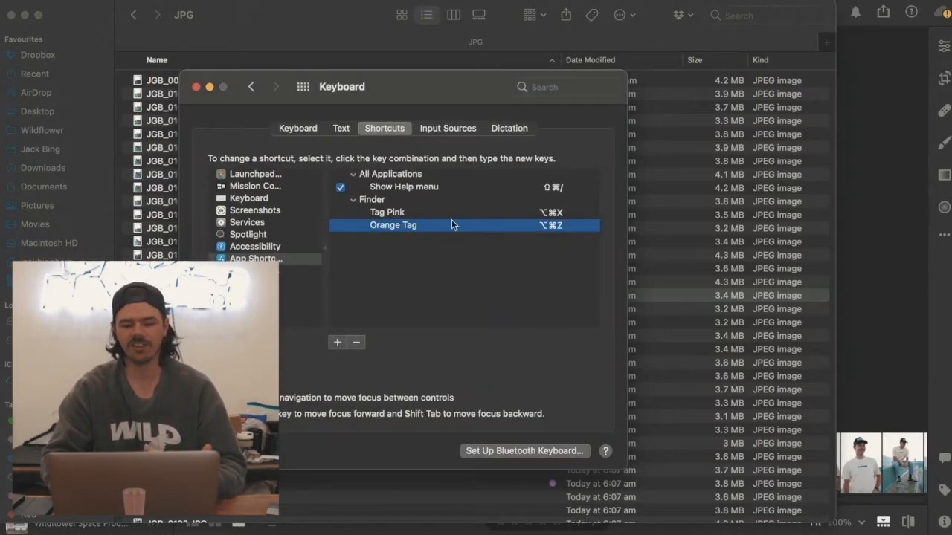
{"action": "left_click", "coordinate": [426, 214]}
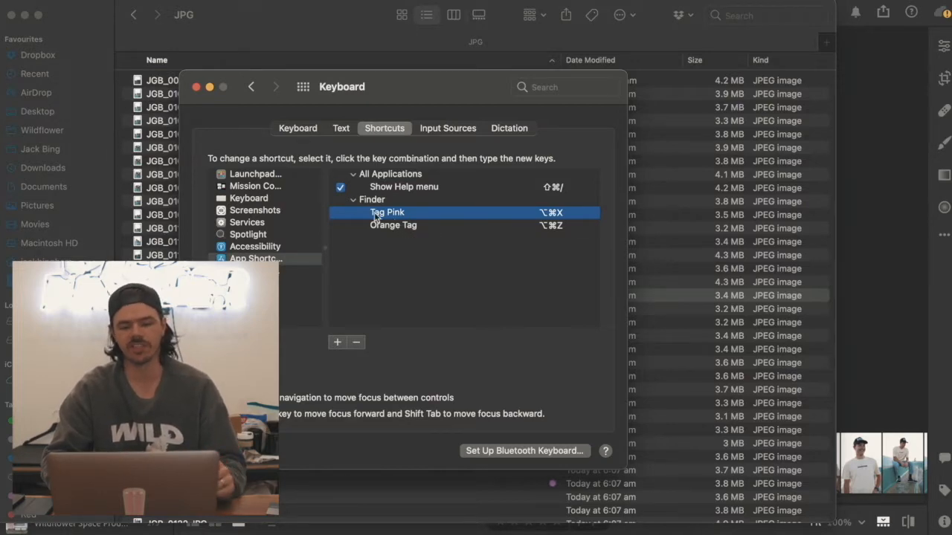
{"action": "left_click", "coordinate": [196, 87]}
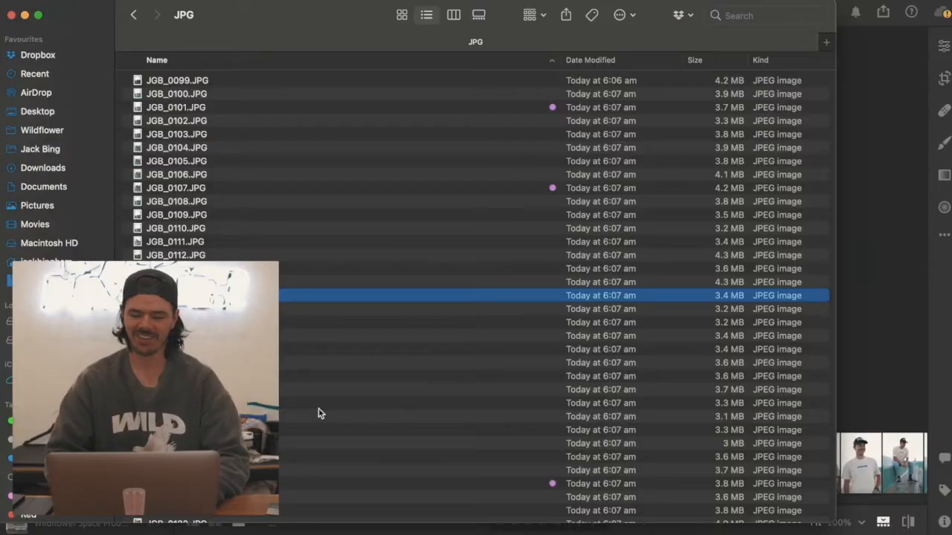
Step: Preview the selected photo JGB_0115.JPG with Quick Look and examine the photos that follow it in the JPG folder
{"action": "key", "text": "space"}
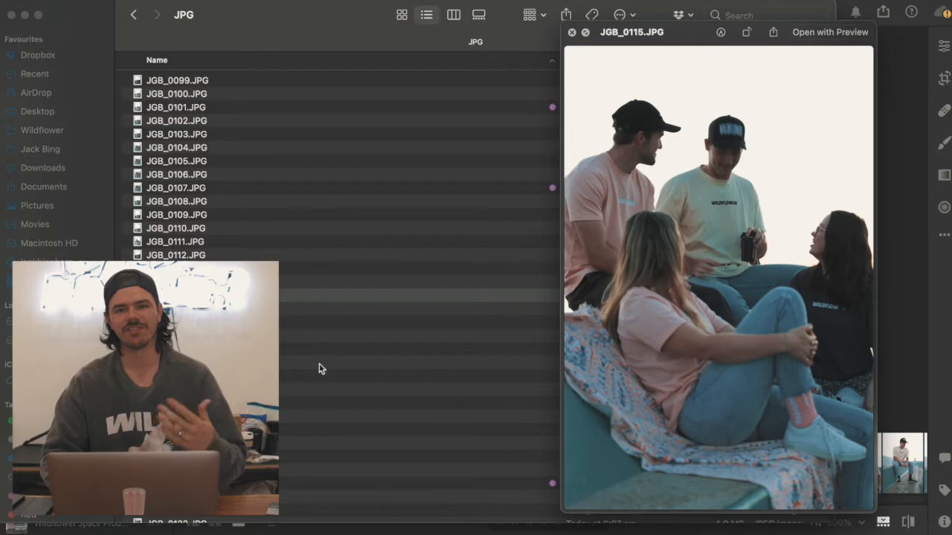
{"action": "left_click", "coordinate": [315, 300]}
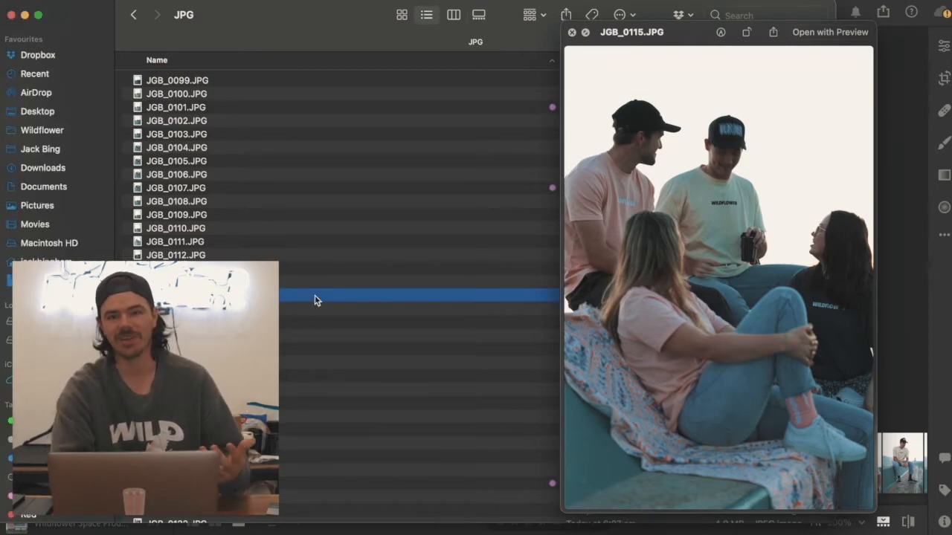
{"action": "key", "text": "Down"}
{"action": "key", "text": "Down"}
{"action": "key", "text": "Down"}
{"action": "key", "text": "Down"}
{"action": "key", "text": "Down"}
{"action": "key", "text": "Down"}
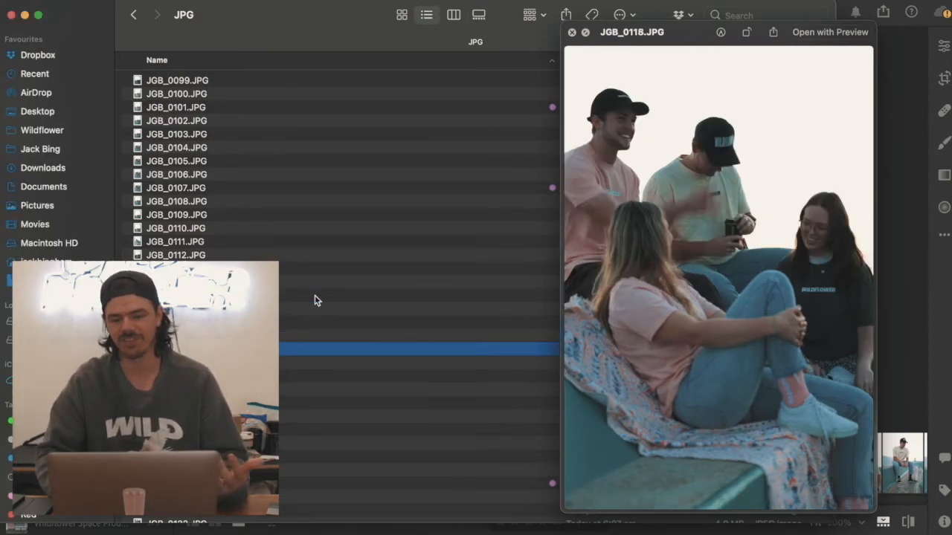
{"action": "key", "text": "Down"}
{"action": "key", "text": "Down"}
{"action": "key", "text": "Down"}
{"action": "key", "text": "Down"}
{"action": "key", "text": "Down"}
{"action": "key", "text": "Down"}
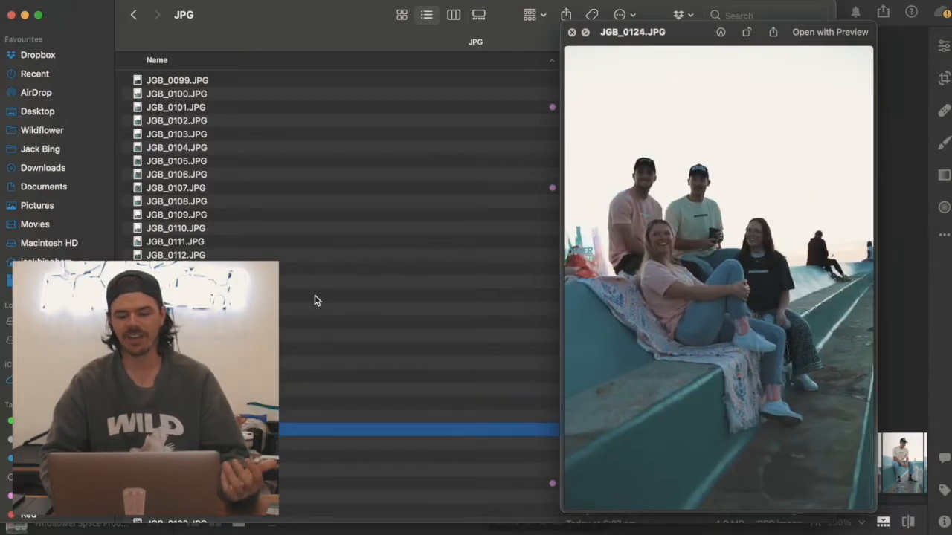
{"action": "key", "text": "Down"}
{"action": "key", "text": "Down"}
{"action": "key", "text": "Down"}
{"action": "key", "text": "Down"}
{"action": "key", "text": "Down"}
Step: Find JGB_0283.JPG further down the folder and apply the orange tag to it
{"action": "scroll", "coordinate": [315, 300], "scroll_direction": "down", "scroll_amount": 10}
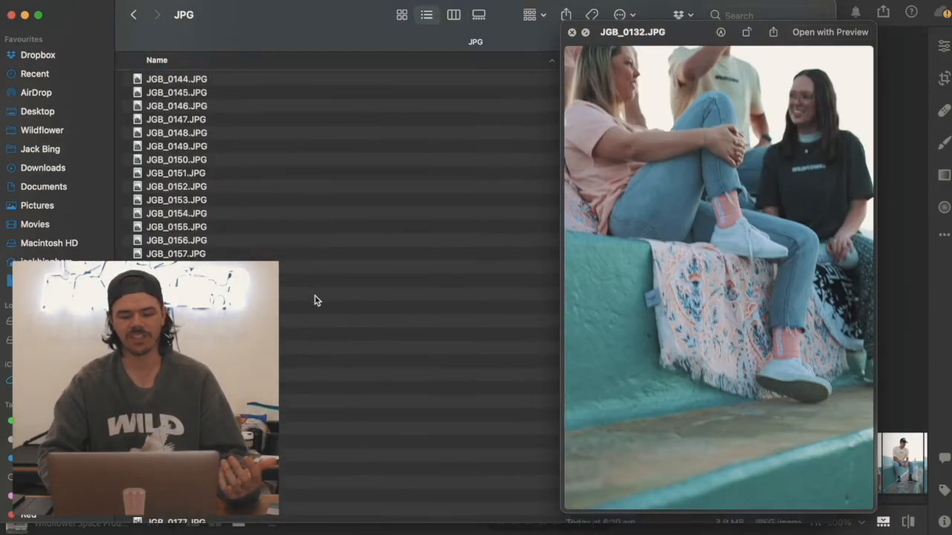
{"action": "scroll", "coordinate": [291, 365], "scroll_direction": "down", "scroll_amount": 15}
{"action": "left_click", "coordinate": [319, 230]}
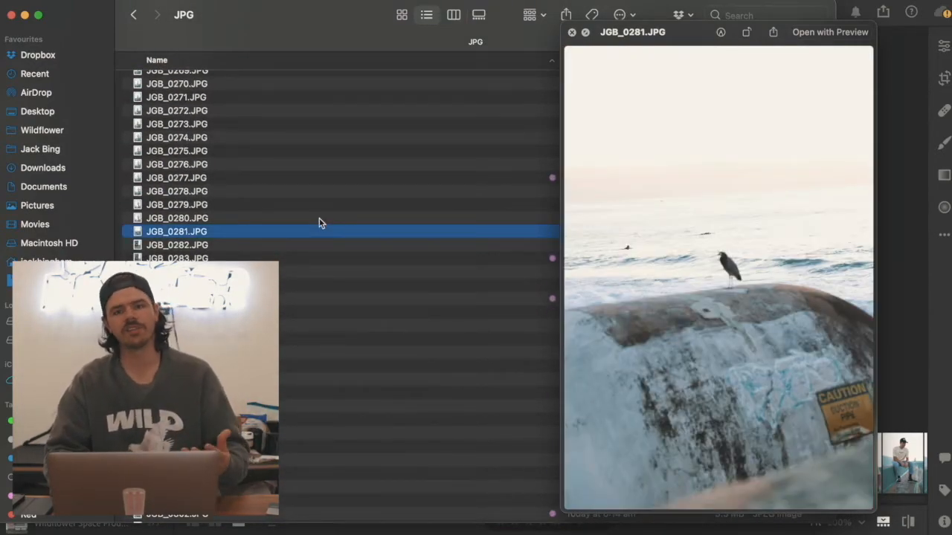
{"action": "key", "text": "Down"}
{"action": "key", "text": "Down"}
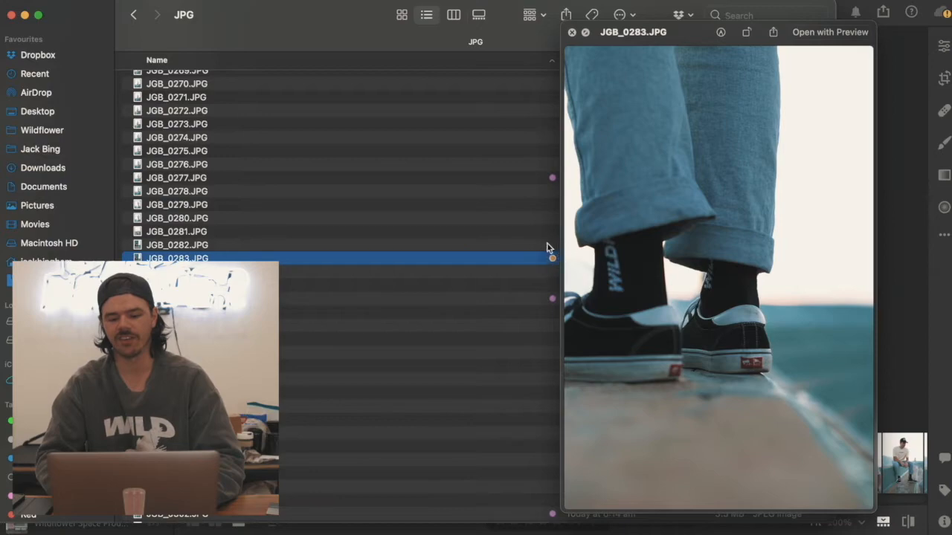
Step: Replace the tag on JGB_0286.JPG with the orange tag
{"action": "key", "text": "Down"}
{"action": "key", "text": "Down"}
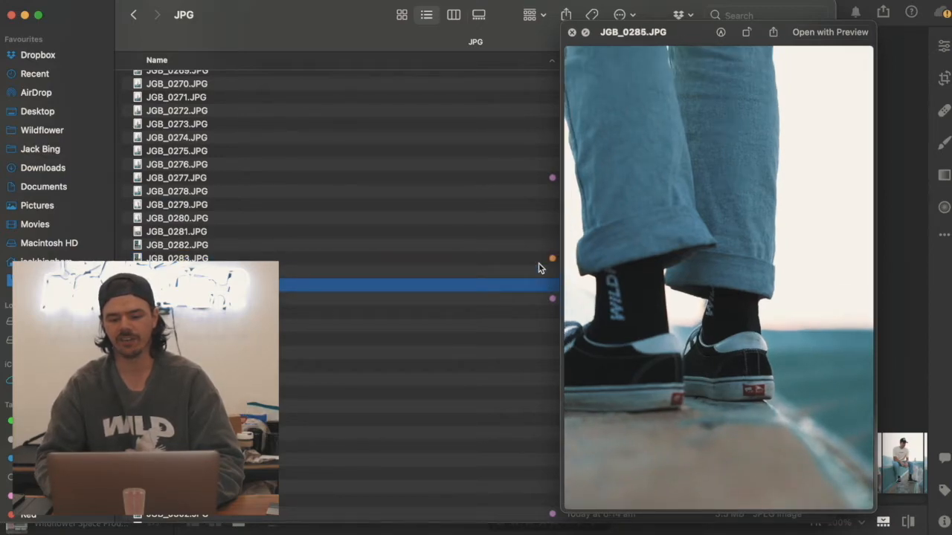
{"action": "key", "text": "Down"}
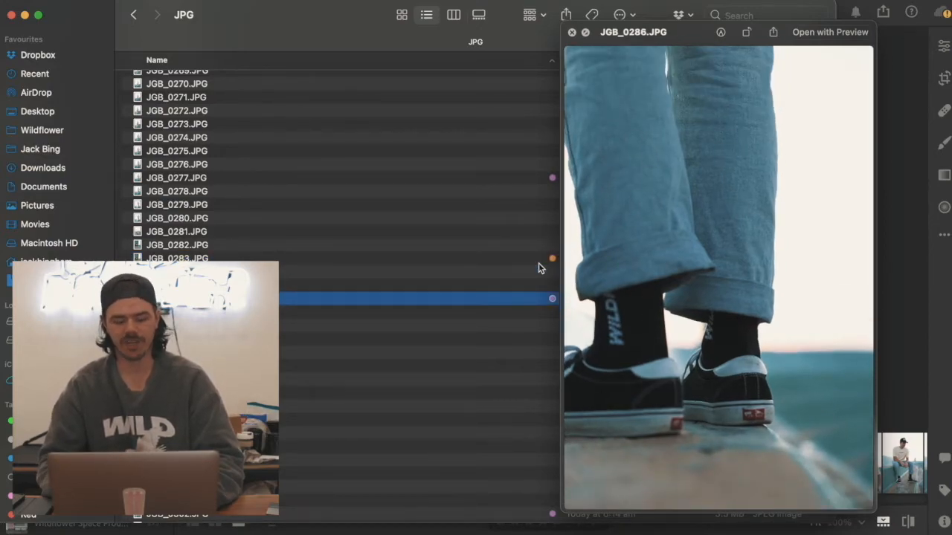
{"action": "key", "text": "ctrl+2"}
{"action": "key", "text": "Down"}
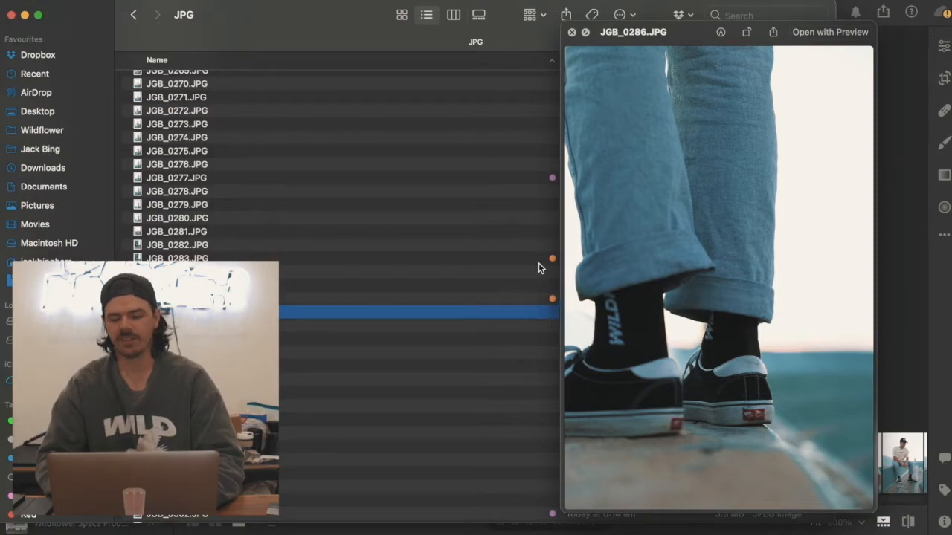
Step: Review the following photos in the preview and apply the orange tag to JGB_0295.JPG
{"action": "key", "text": "Down"}
{"action": "key", "text": "Down"}
{"action": "key", "text": "Down"}
{"action": "key", "text": "Down"}
{"action": "key", "text": "Down"}
{"action": "key", "text": "Down"}
{"action": "key", "text": "Down"}
{"action": "key", "text": "Down"}
{"action": "key", "text": "Down"}
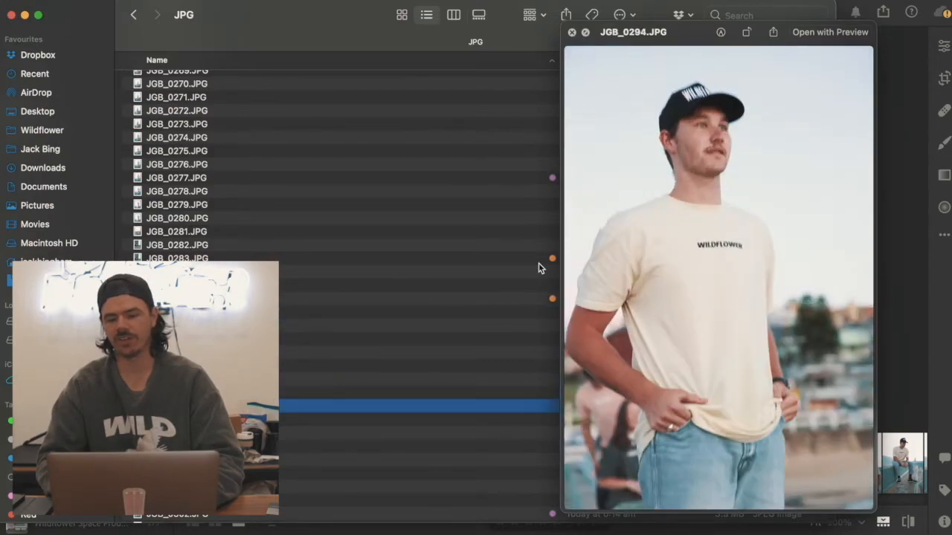
{"action": "key", "text": "Up"}
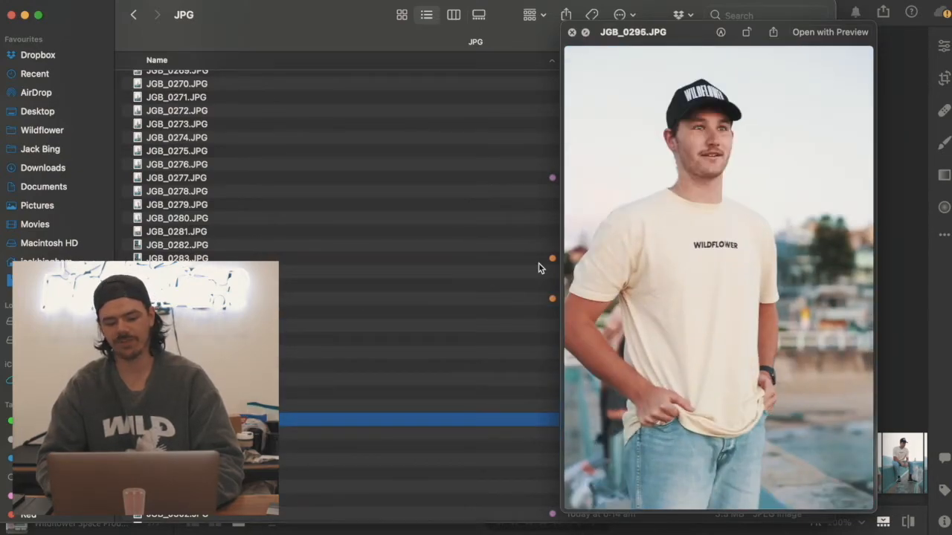
{"action": "key", "text": "Down"}
Step: Examine the photos from JGB_0296.JPG onward in the preview to look for further picks
{"action": "key", "text": "Down"}
{"action": "key", "text": "Down"}
{"action": "key", "text": "Down"}
{"action": "key", "text": "Down"}
{"action": "key", "text": "Down"}
{"action": "key", "text": "Down"}
{"action": "key", "text": "Down"}
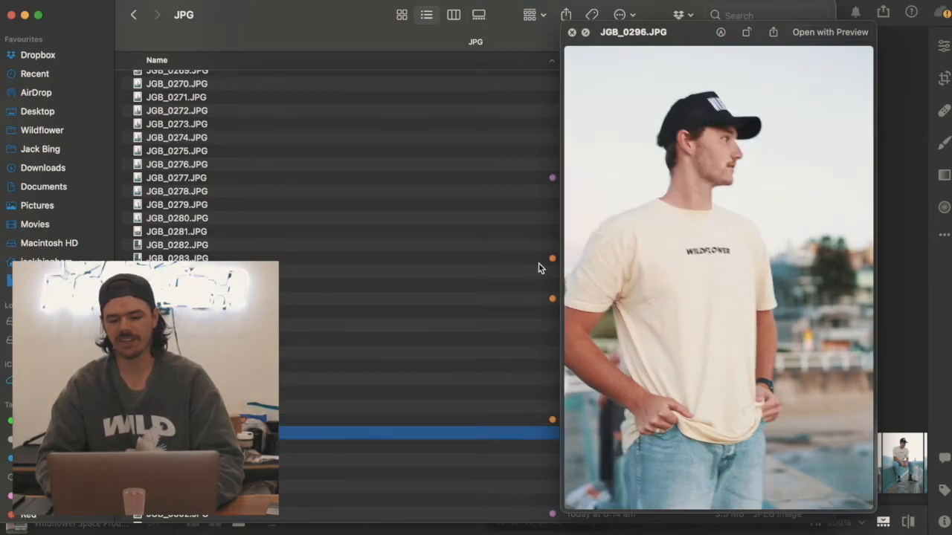
{"action": "key", "text": "Down"}
{"action": "key", "text": "Down"}
{"action": "key", "text": "Down"}
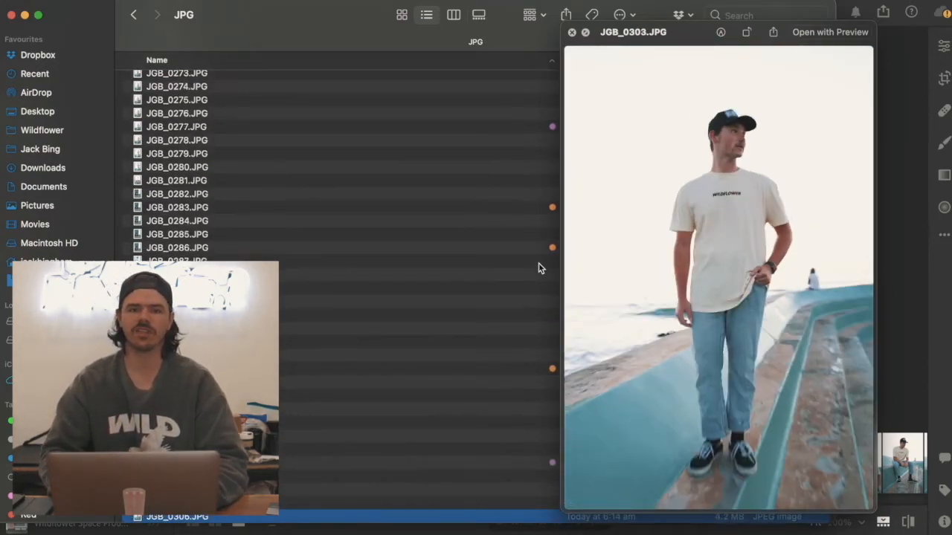